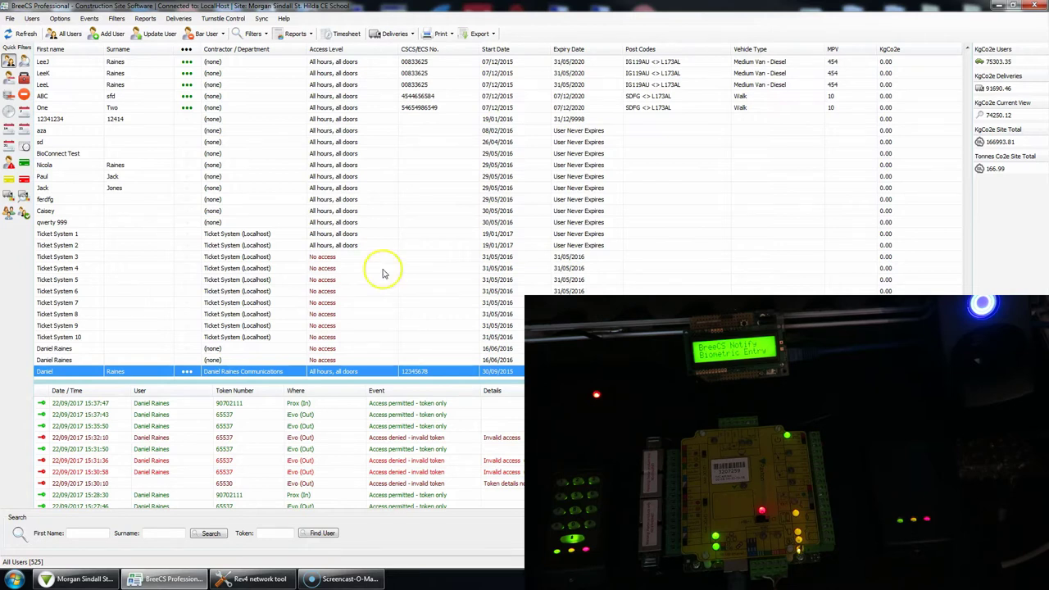
# Switch to the Rev4 network tool, connect to the reader and examine the Denied Wiegand value in its Rev4 settings
pyautogui.click(254, 579)
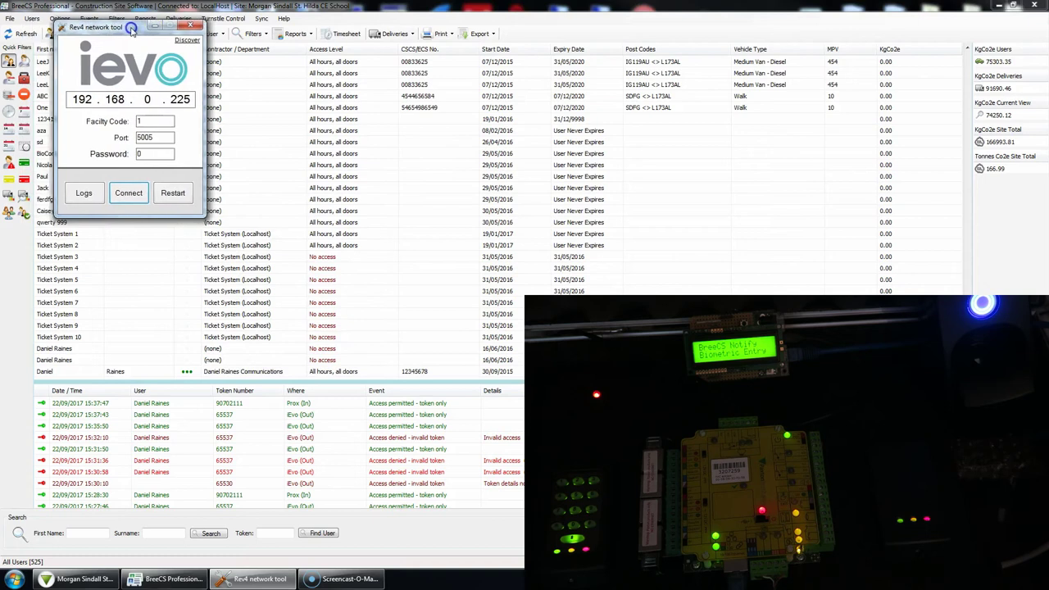
pyautogui.click(140, 195)
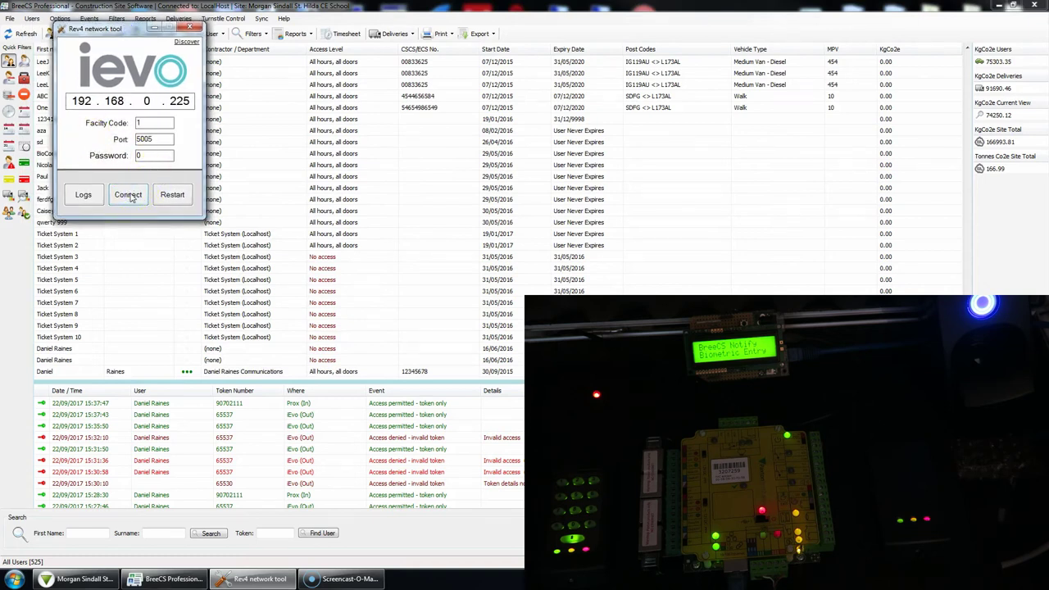
pyautogui.click(448, 284)
pyautogui.click(96, 29)
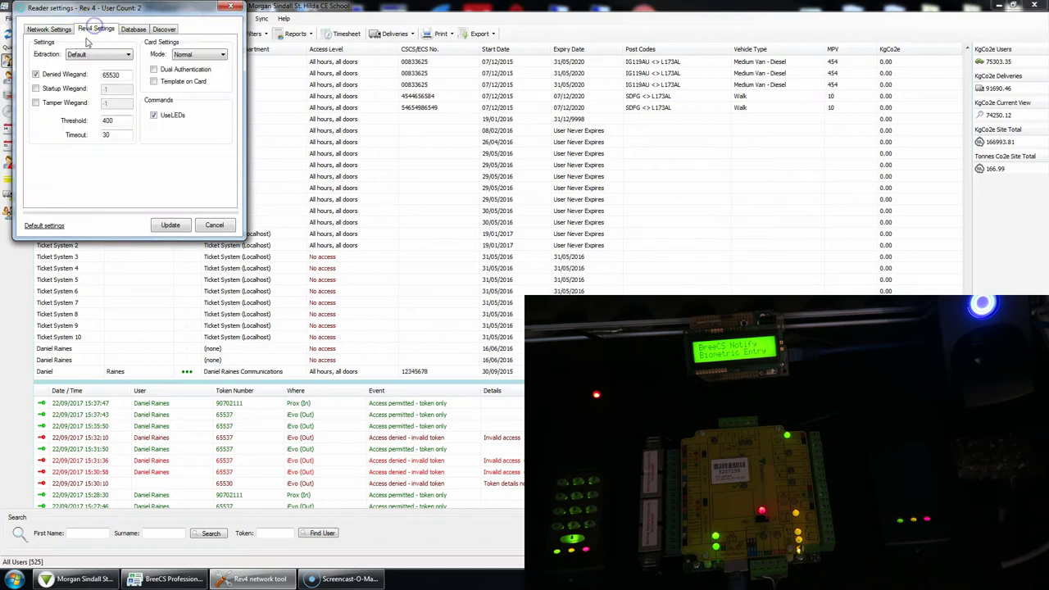
pyautogui.moveTo(113, 8); pyautogui.dragTo(201, 40)
pyautogui.click(130, 110)
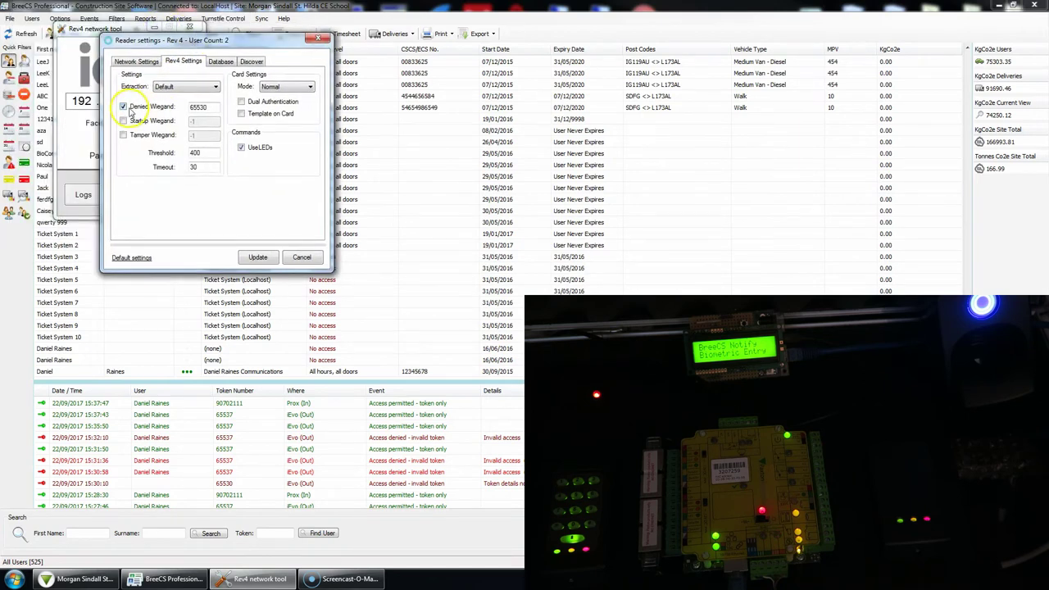
pyautogui.doubleClick(205, 107)
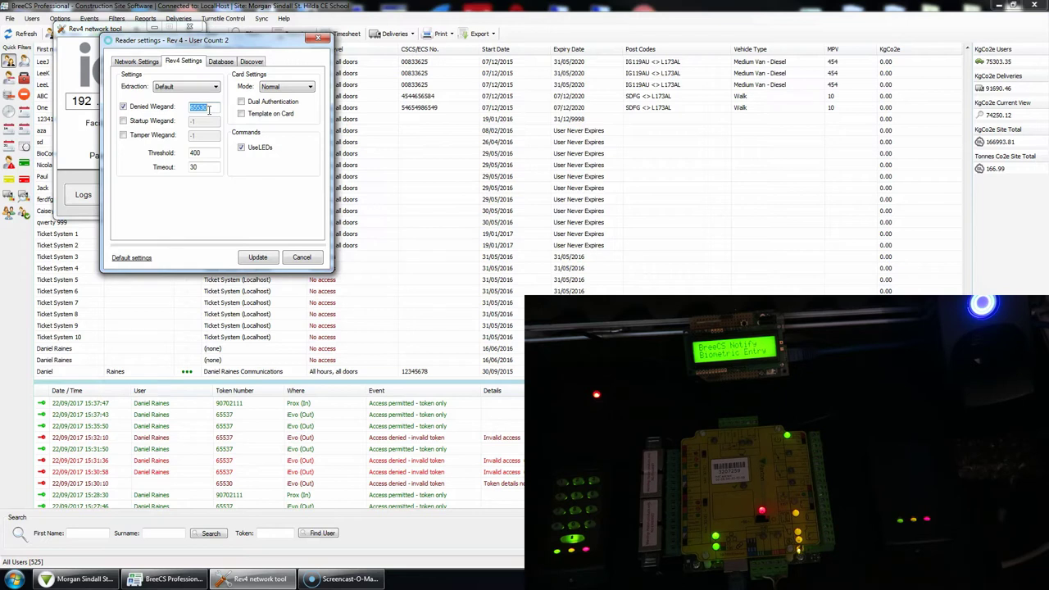
pyautogui.click(310, 258)
pyautogui.moveTo(123, 34); pyautogui.dragTo(1048, 246)
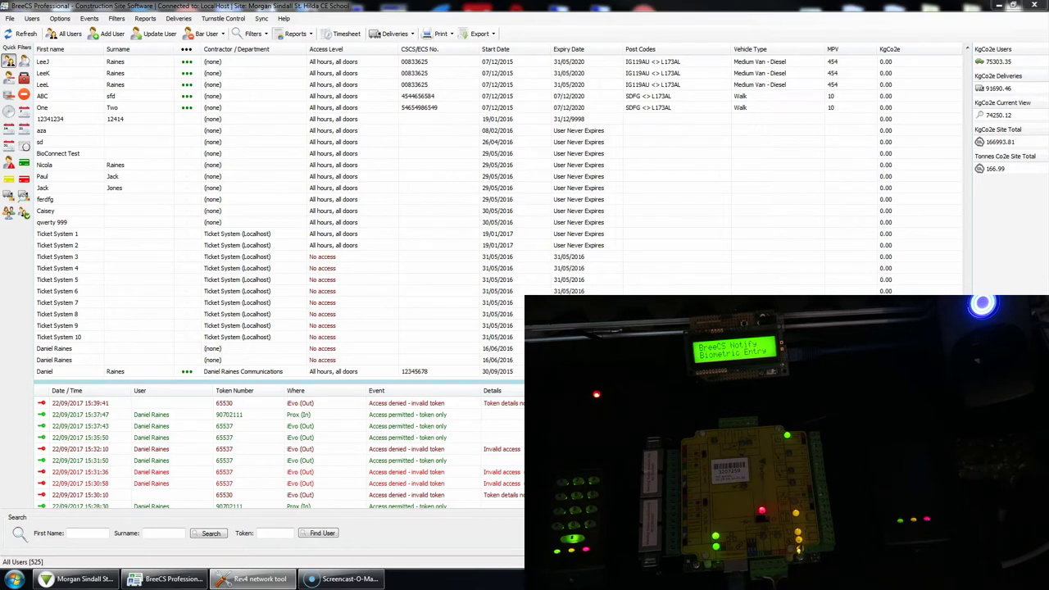
# Set the expiry year of the last listed user to 2015 and save the user record
pyautogui.click(141, 373)
pyautogui.doubleClick(141, 375)
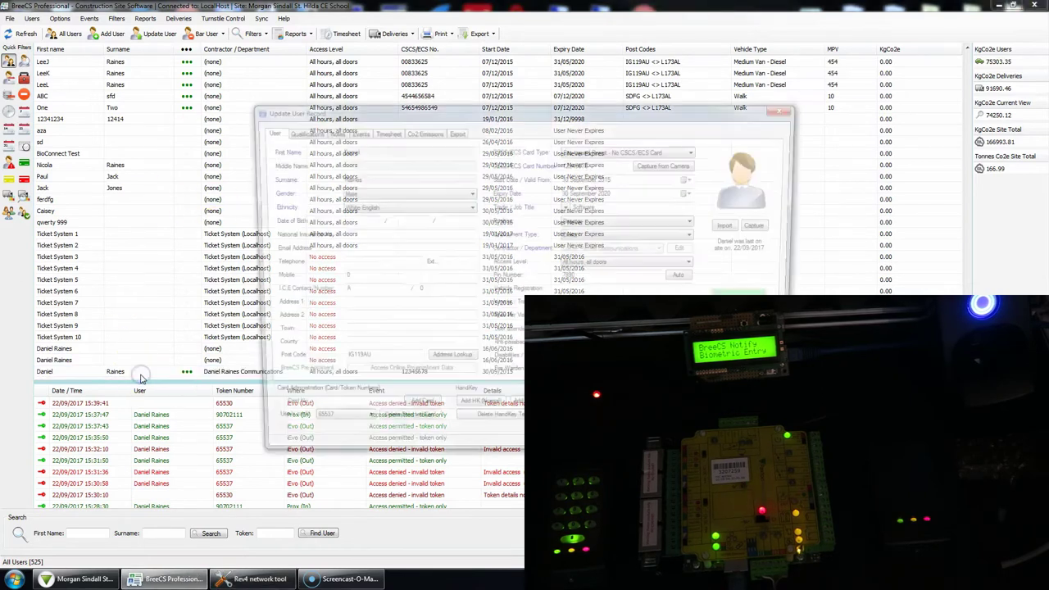
pyautogui.moveTo(480, 111); pyautogui.dragTo(205, 16)
pyautogui.click(328, 94)
pyautogui.write('2015')
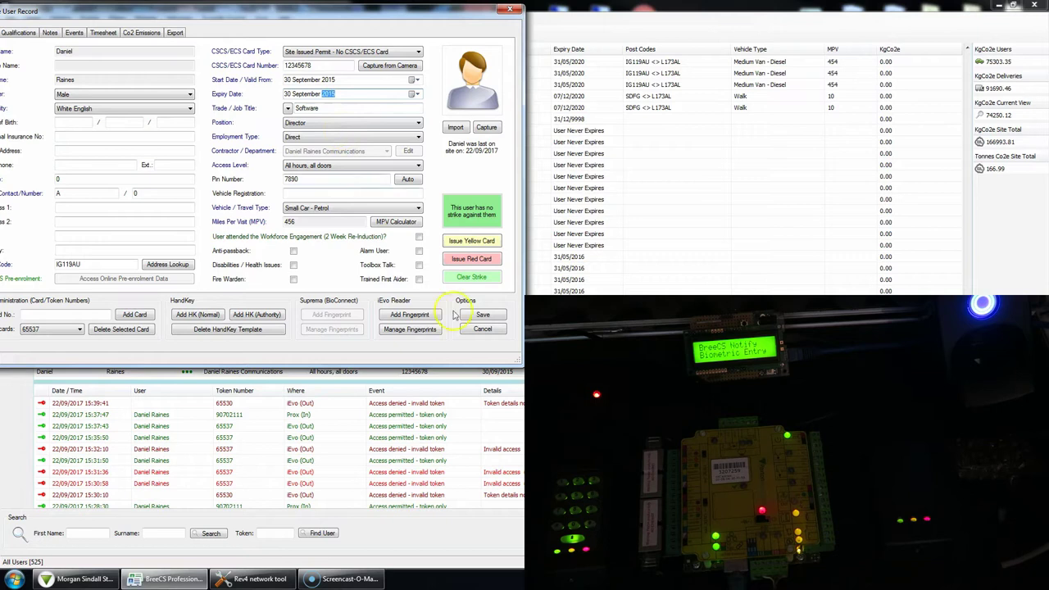
pyautogui.click(481, 315)
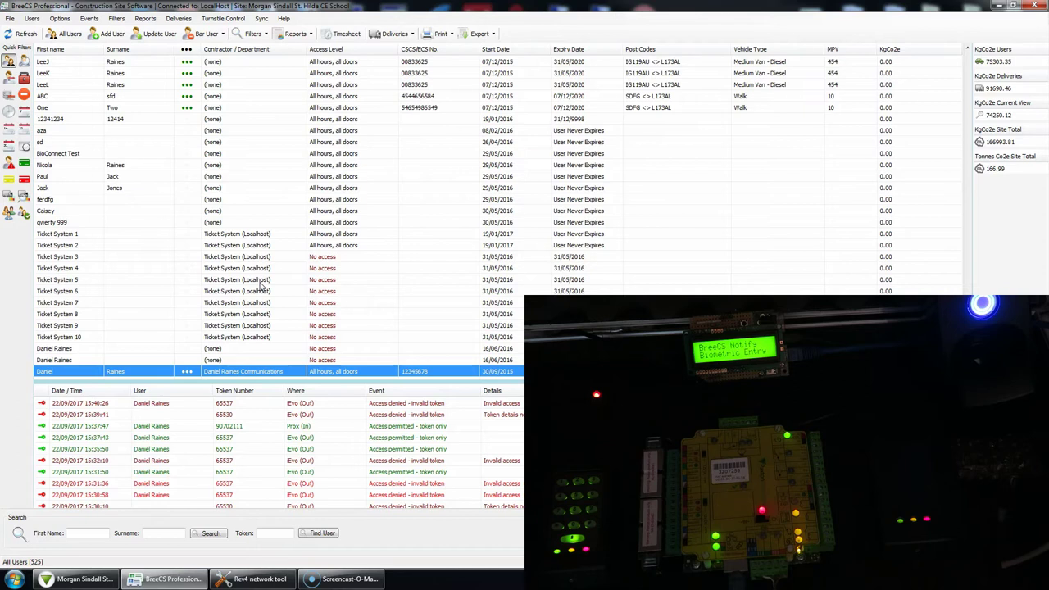
# Set the same user's expiry year to 2020 and access level to No access, and save the record
pyautogui.doubleClick(220, 371)
pyautogui.moveTo(430, 106); pyautogui.dragTo(34, 1)
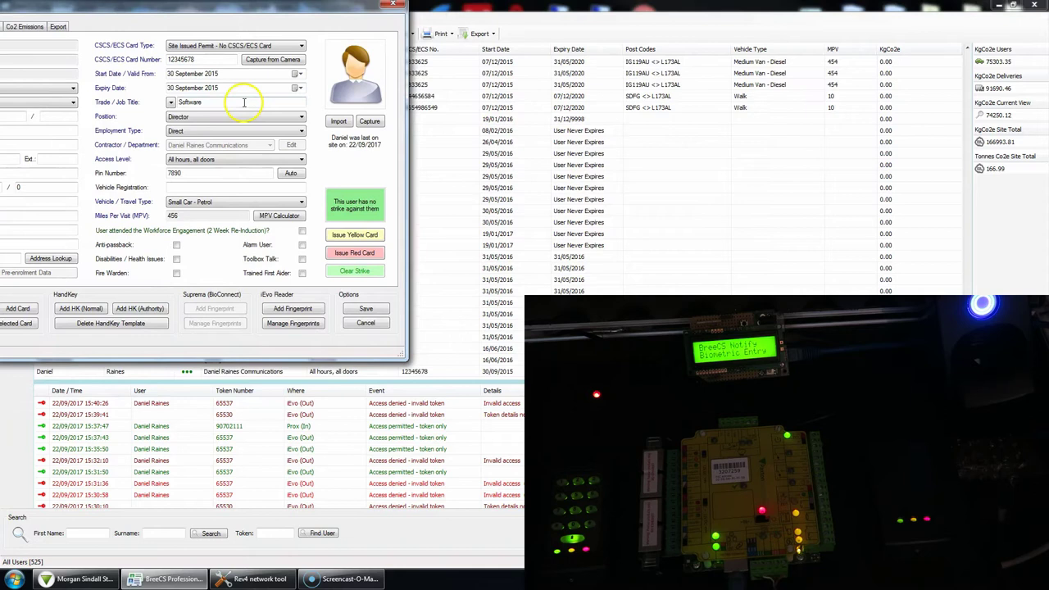
pyautogui.click(212, 88)
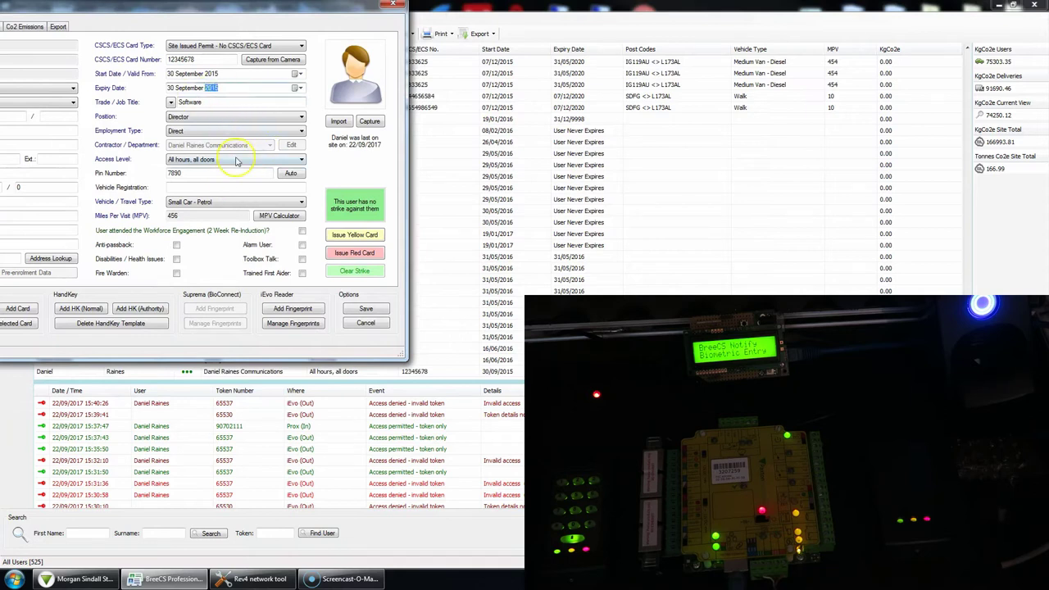
pyautogui.write('2020')
pyautogui.moveTo(162, 16); pyautogui.dragTo(189, 27)
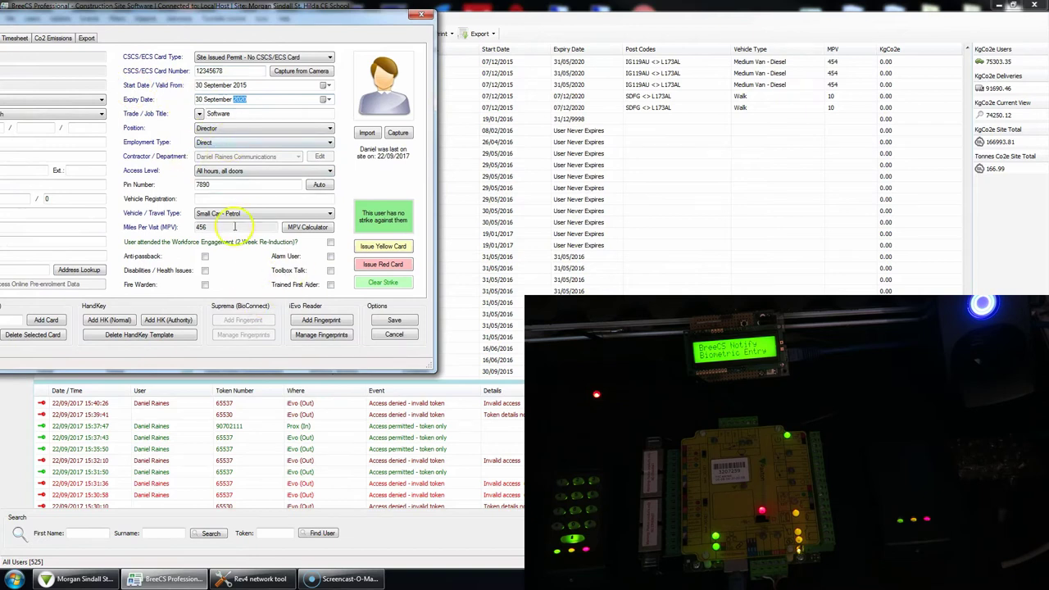
pyautogui.click(220, 171)
pyautogui.click(212, 180)
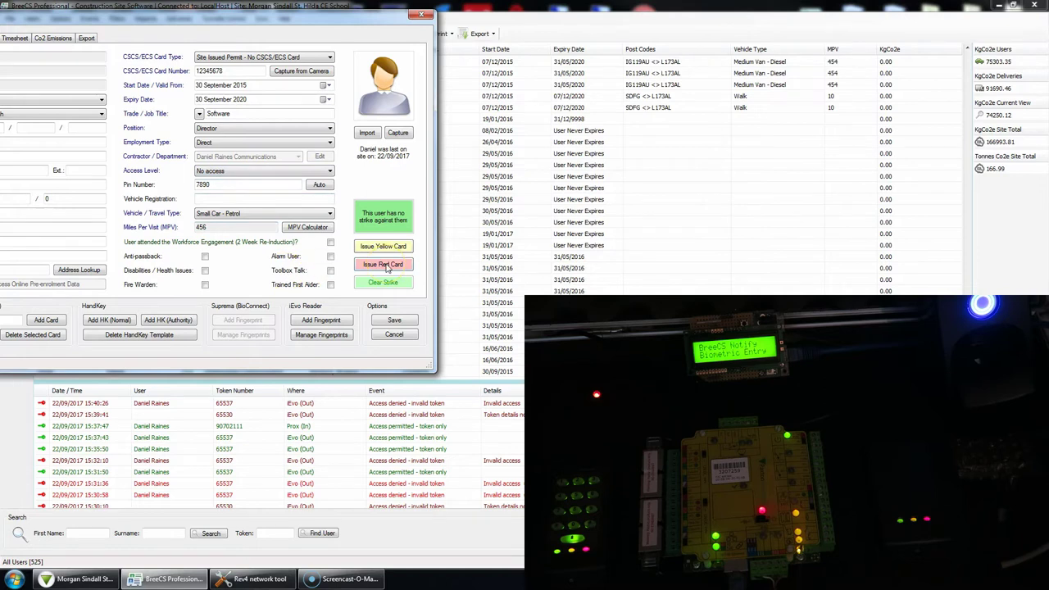
pyautogui.click(389, 321)
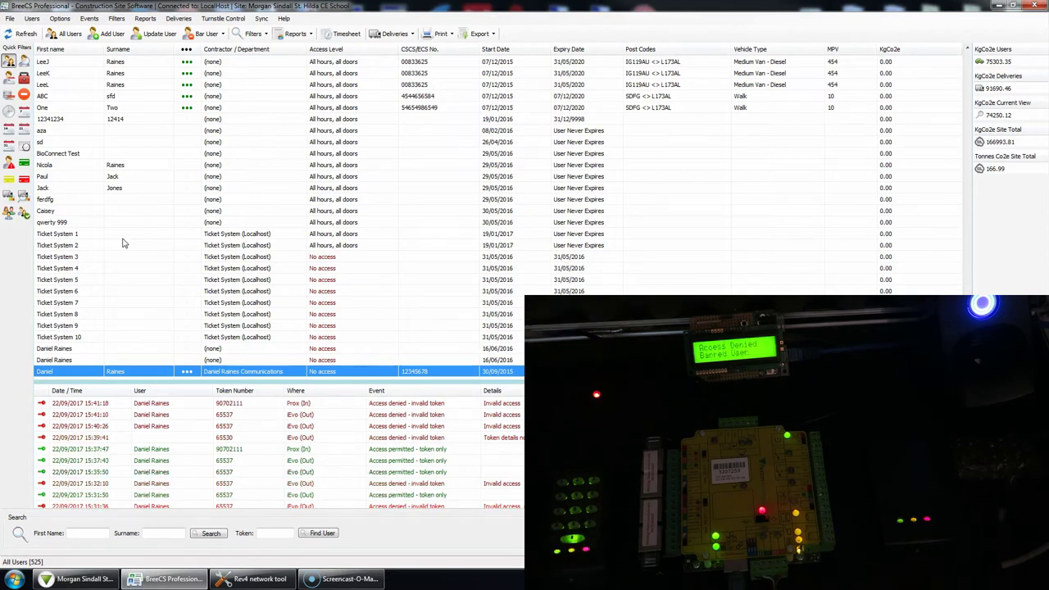
# Reopen the user's record, and examine Friday's hours of the Working hours timezone in Net2 Access Control
pyautogui.click(353, 374)
pyautogui.doubleClick(349, 377)
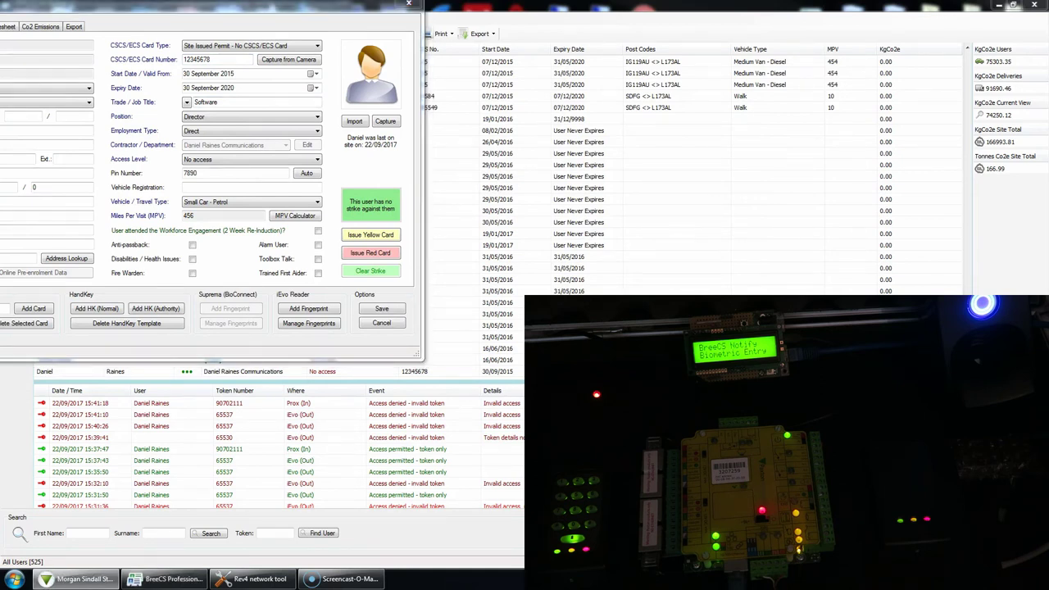
pyautogui.moveTo(316, 198); pyautogui.dragTo(327, 201)
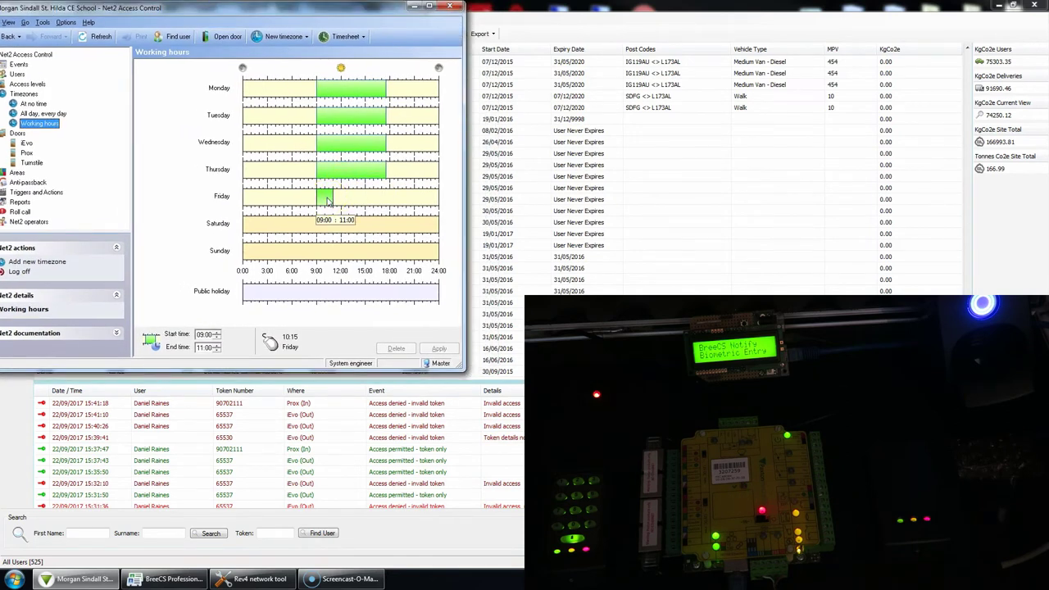
pyautogui.click(302, 8)
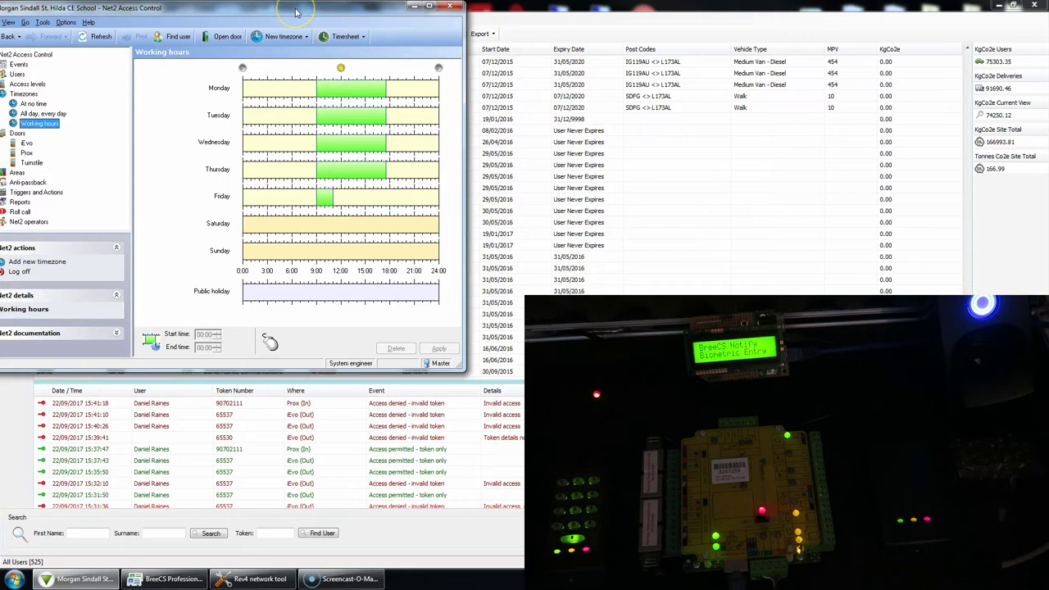
pyautogui.click(313, 198)
pyautogui.click(232, 14)
pyautogui.moveTo(232, 14); pyautogui.dragTo(265, 28)
pyautogui.hotkey('alt', 'Tab')
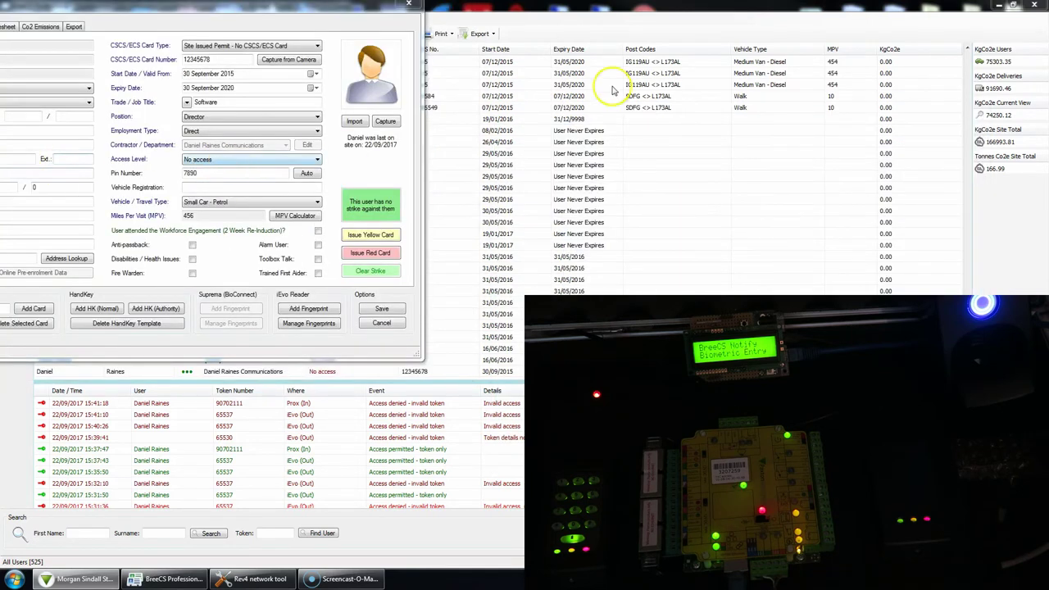
pyautogui.click(869, 37)
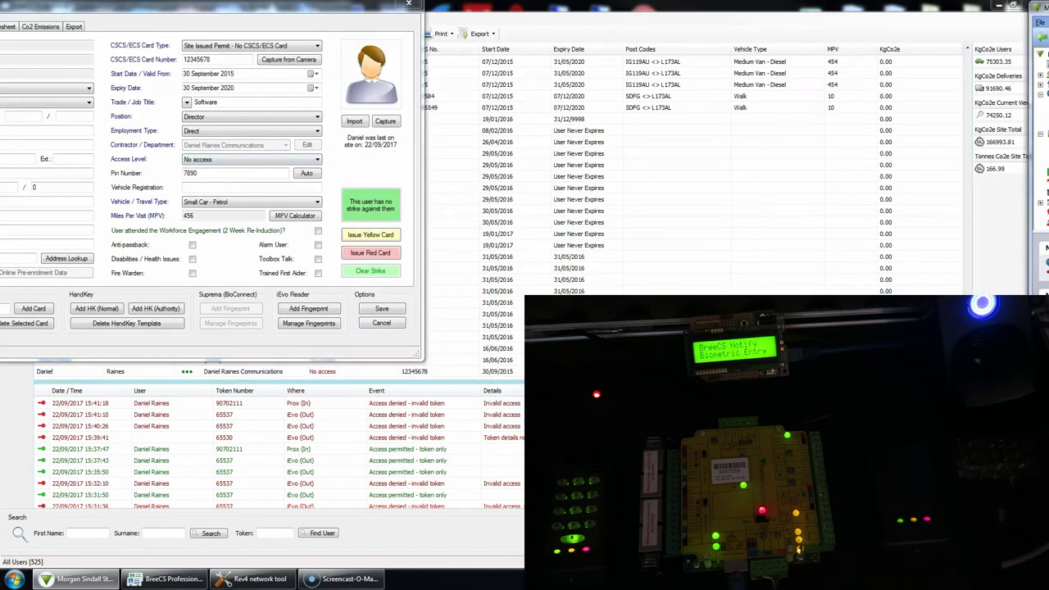
# Set the access level in the open user record to Working hours and save it
pyautogui.click(203, 160)
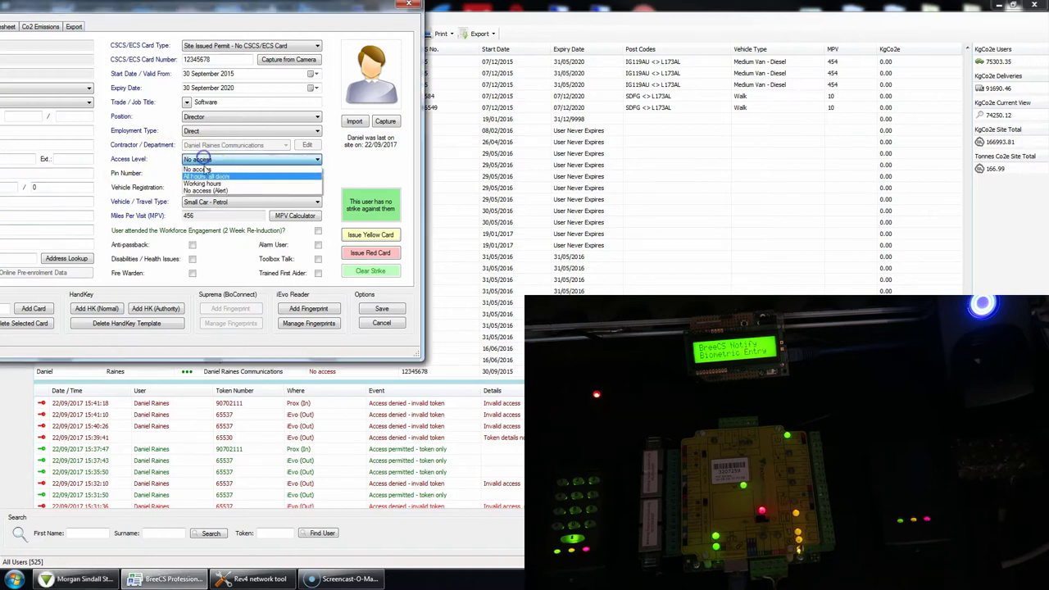
pyautogui.click(204, 183)
pyautogui.click(391, 310)
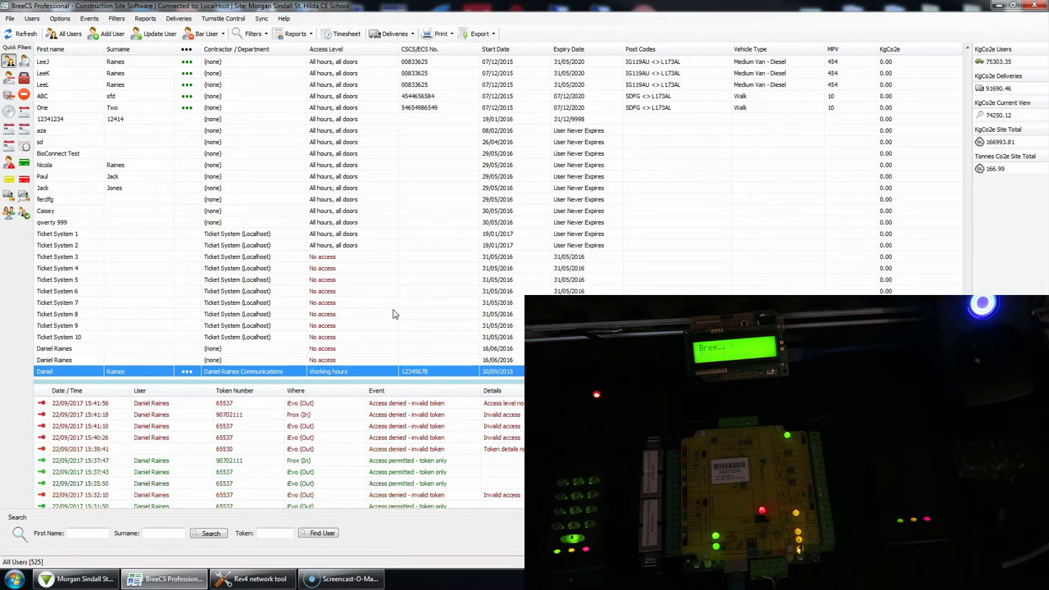
# Reopen the same user's record, set the access level to All hours, all doors, and save it
pyautogui.doubleClick(287, 371)
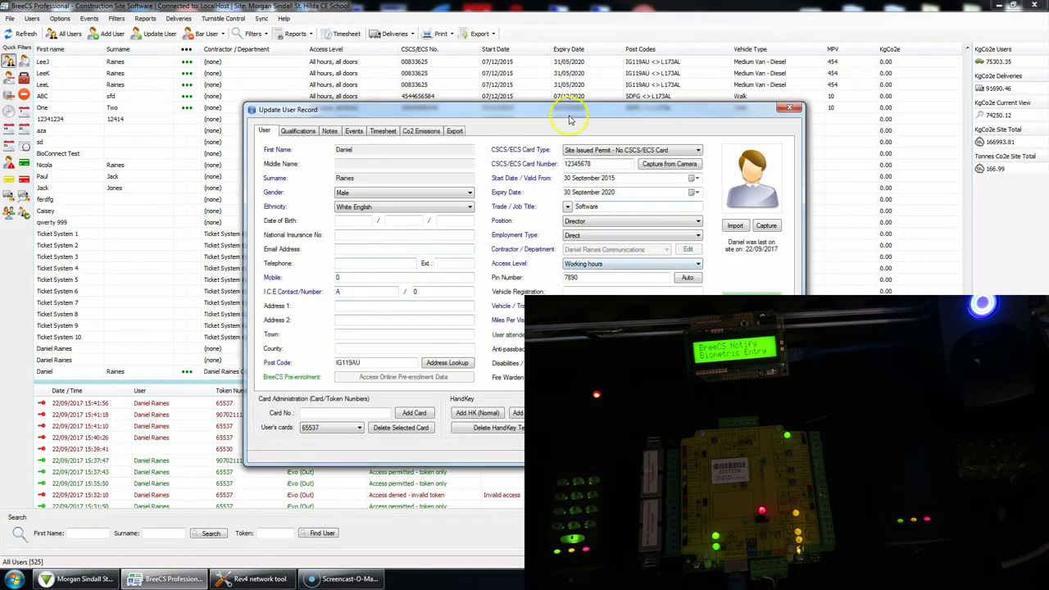
pyautogui.moveTo(565, 110); pyautogui.dragTo(199, 22)
pyautogui.click(219, 180)
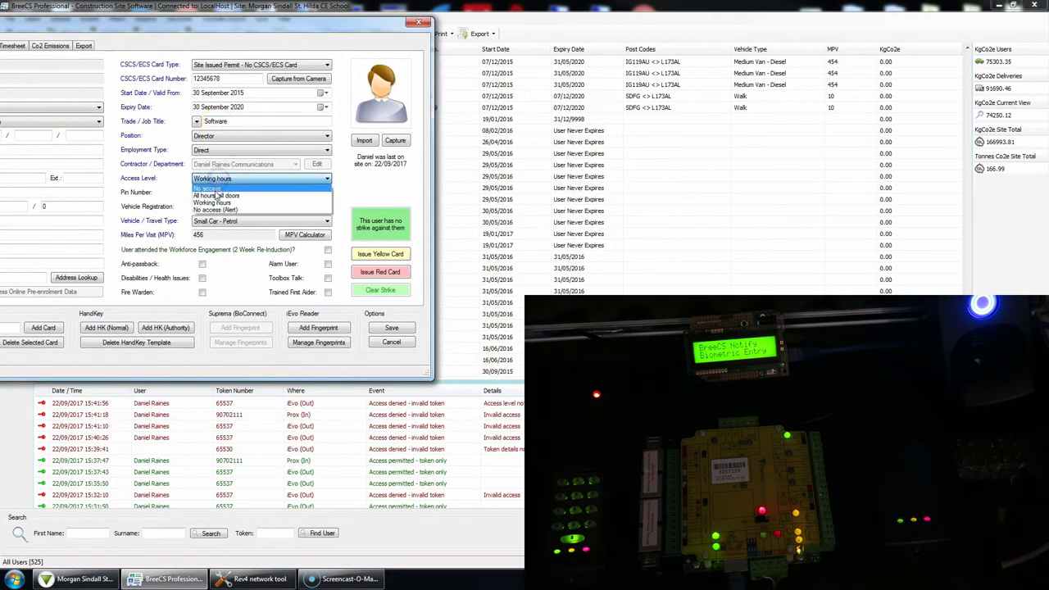
pyautogui.click(214, 196)
pyautogui.click(391, 329)
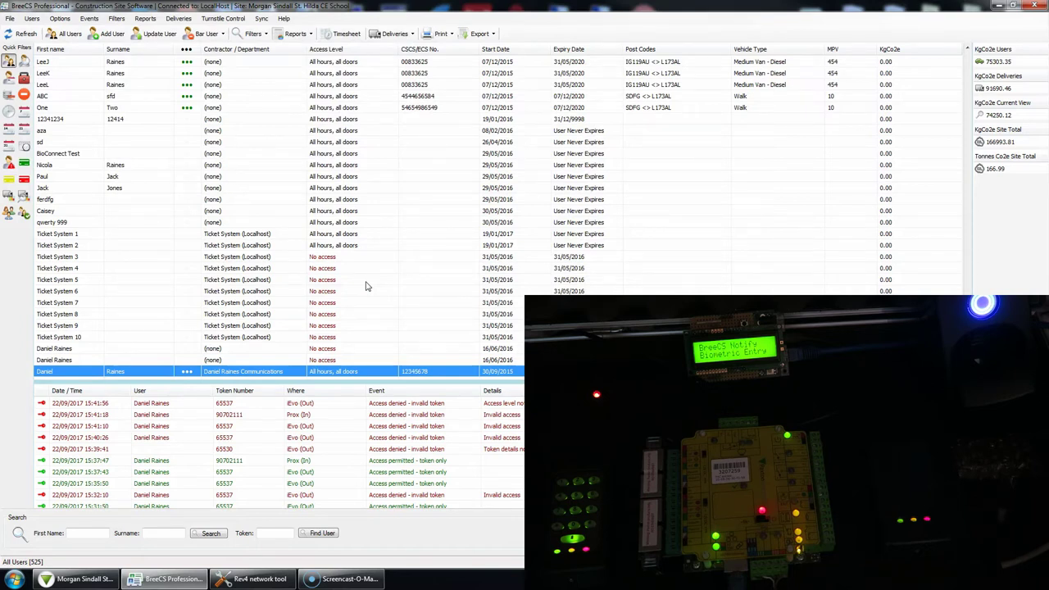
# Set the same user's expiry year to 2017 and save the record
pyautogui.doubleClick(255, 371)
pyautogui.moveTo(601, 109); pyautogui.dragTo(206, 4)
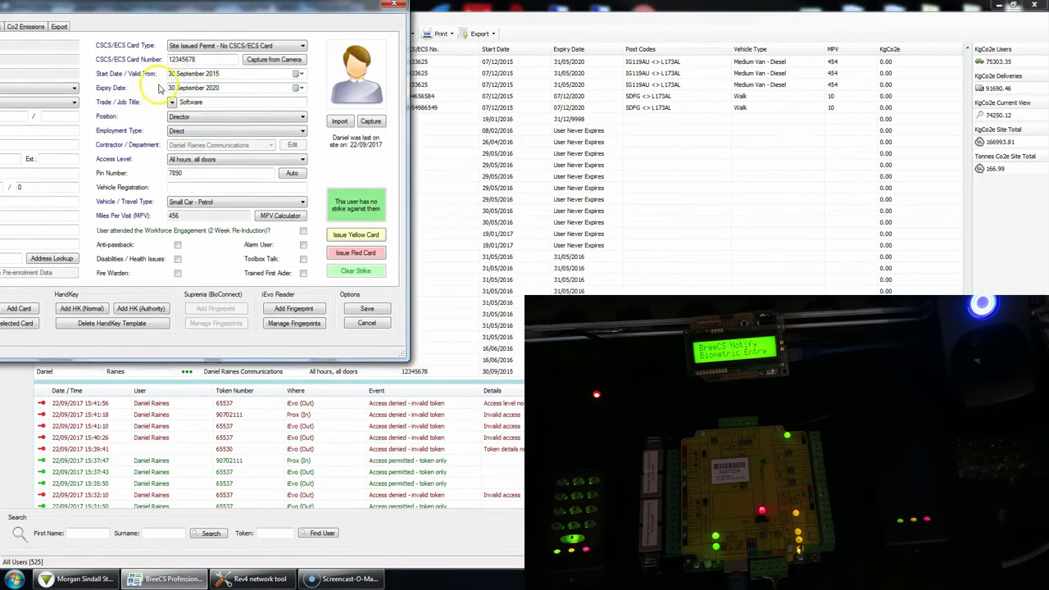
pyautogui.click(214, 87)
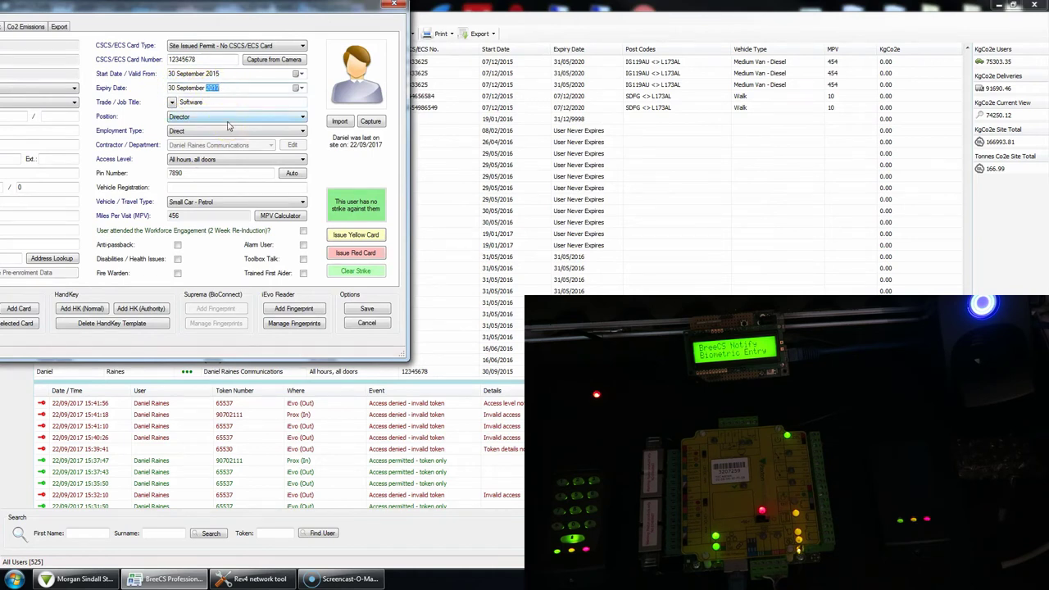
pyautogui.click(371, 322)
pyautogui.click(367, 310)
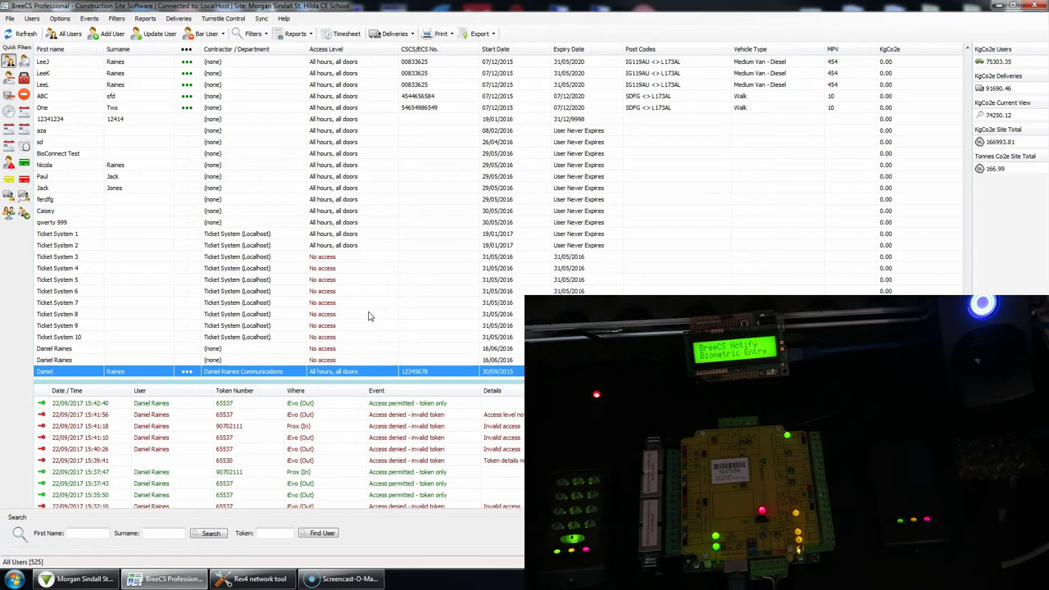
# Switch to Net2 Access Control, set Reader 1 of the Prox door to the Token plus PIN operating mode and apply it
pyautogui.click(264, 370)
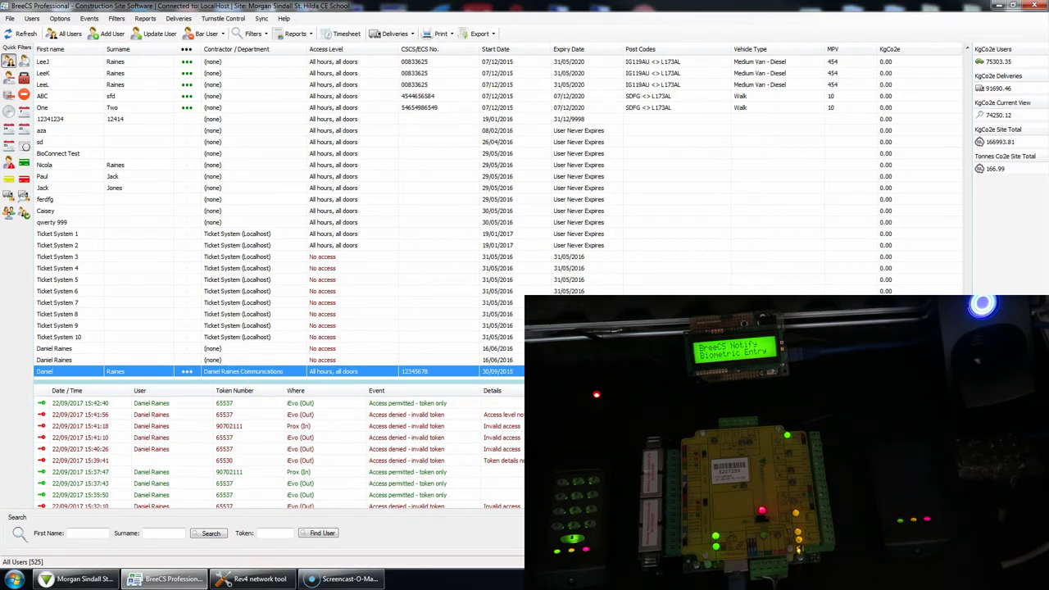
pyautogui.hotkey('alt', 'Tab')
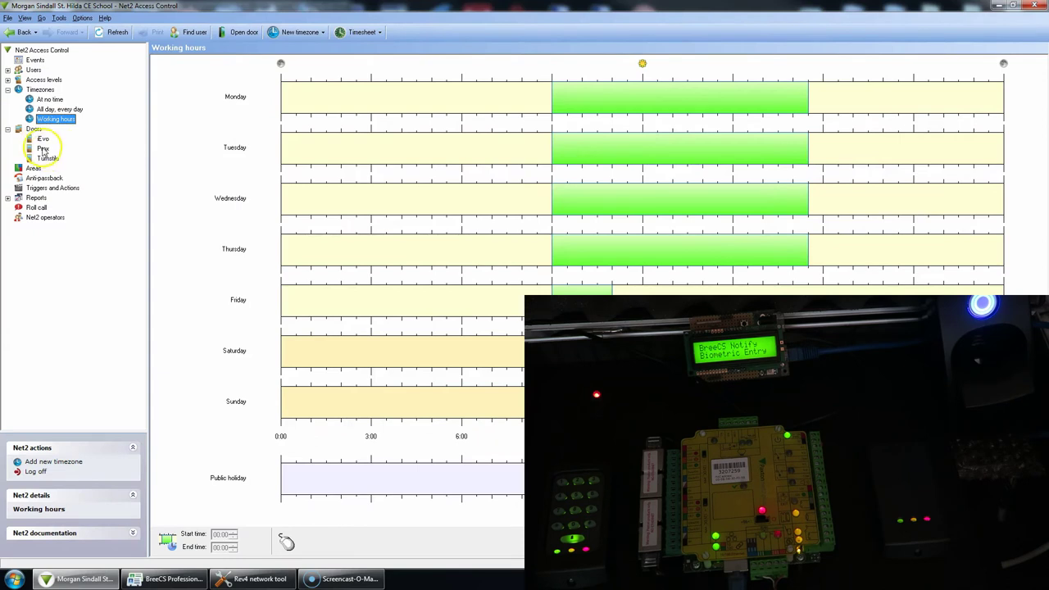
pyautogui.click(42, 149)
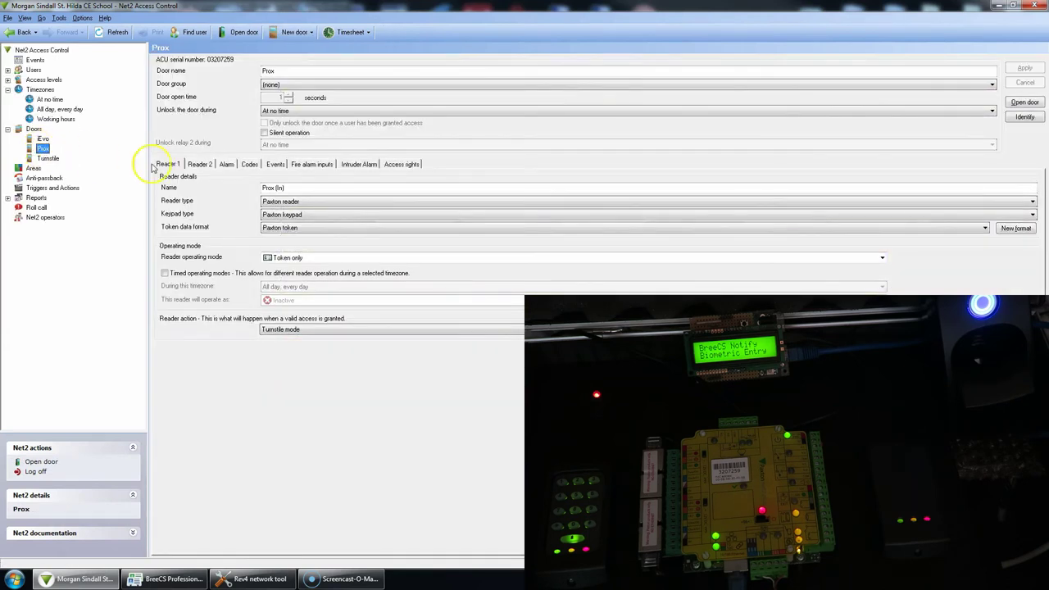
pyautogui.click(297, 229)
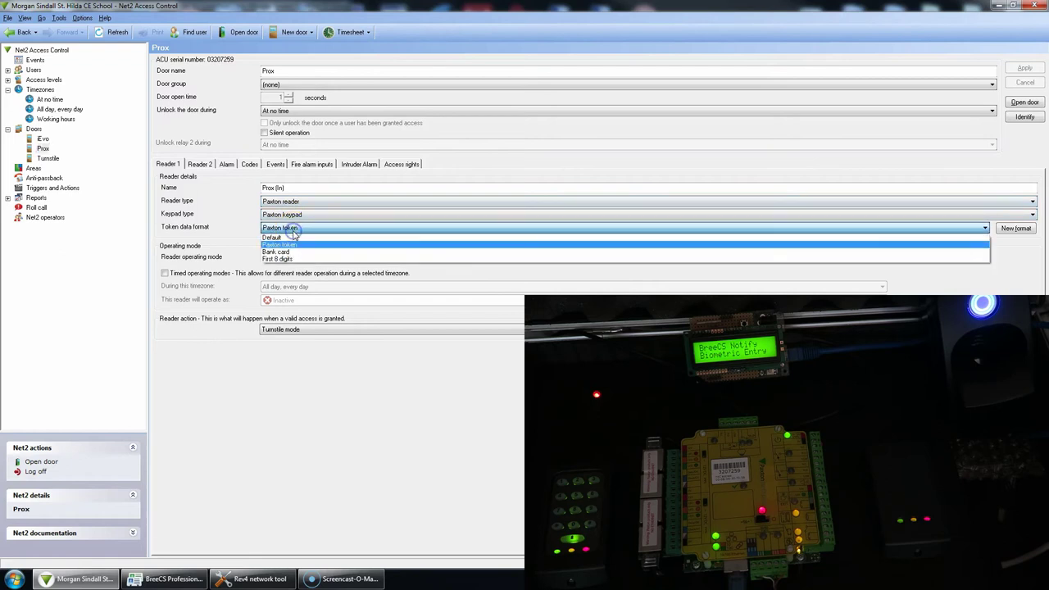
pyautogui.click(300, 245)
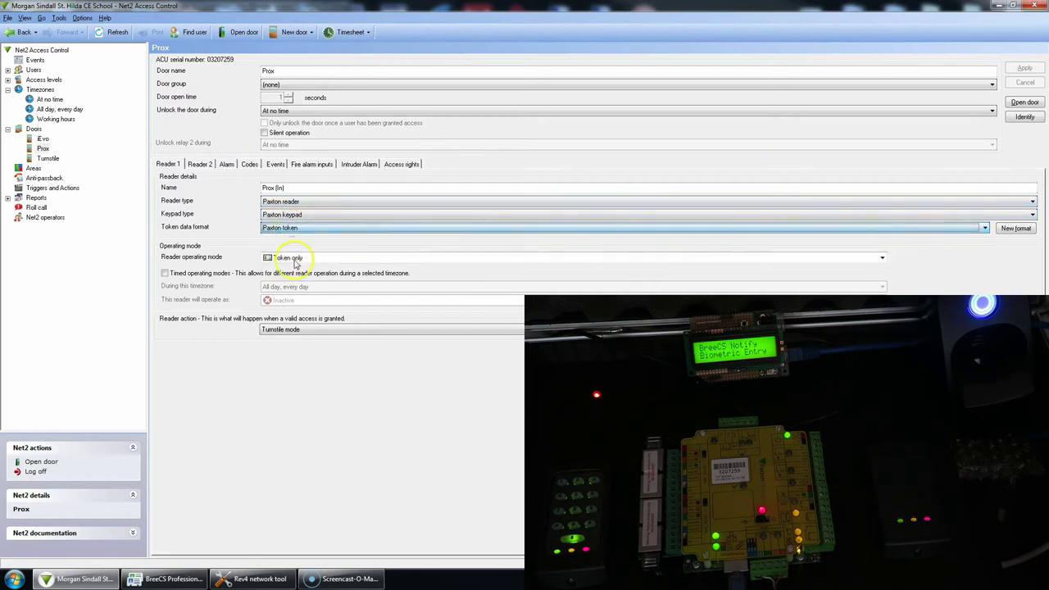
pyautogui.click(296, 261)
pyautogui.click(320, 281)
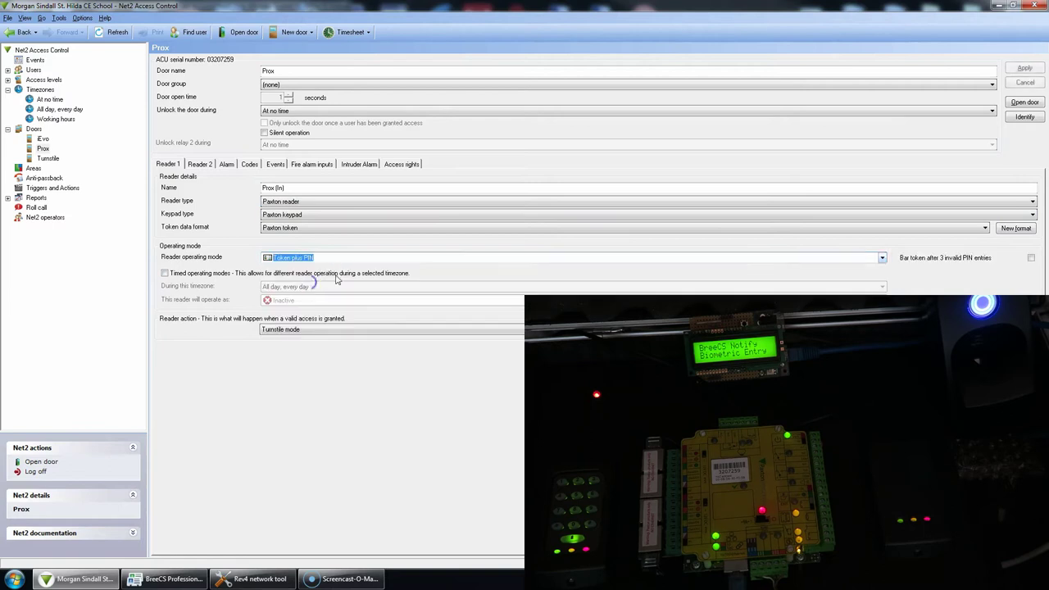
pyautogui.click(1025, 68)
# Set Reader 1 of the Prox door to the Token, PIN or code operating mode and apply the change
pyautogui.hotkey('alt', 'Tab')
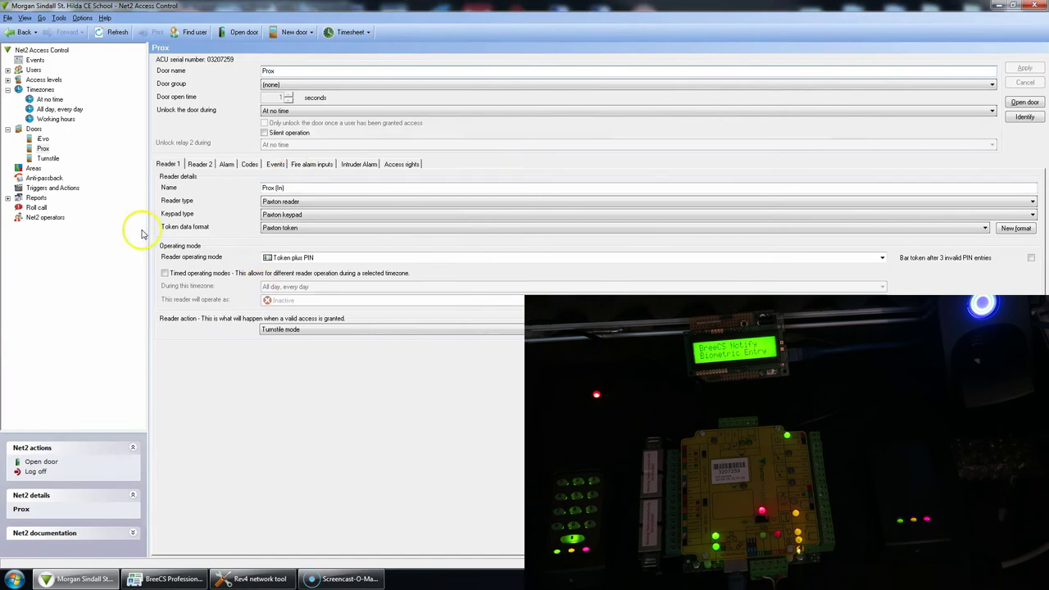
pyautogui.click(331, 259)
pyautogui.click(298, 334)
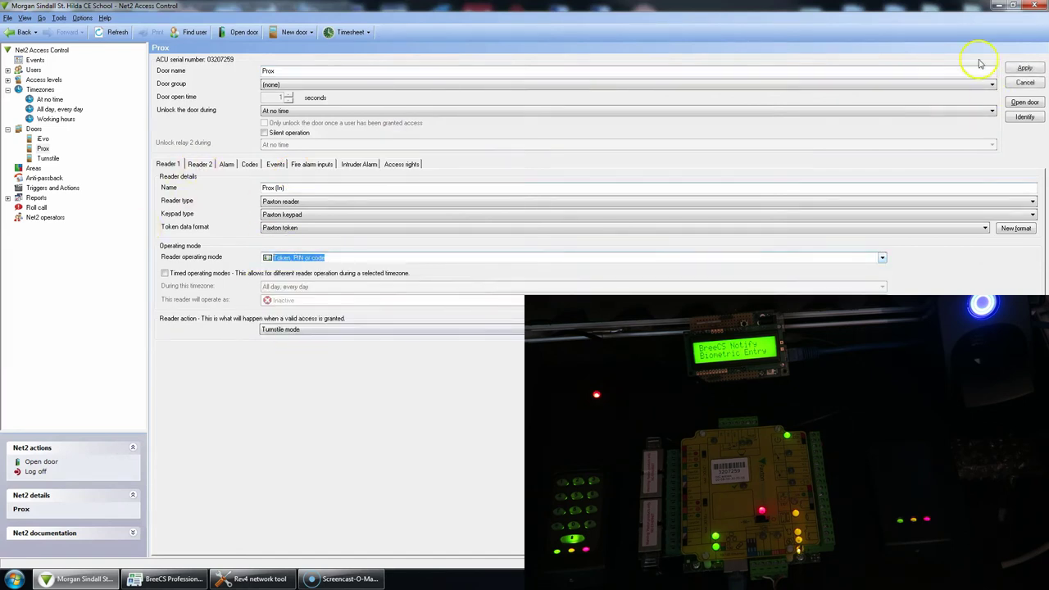
pyautogui.click(1025, 70)
pyautogui.hotkey('alt', 'Tab')
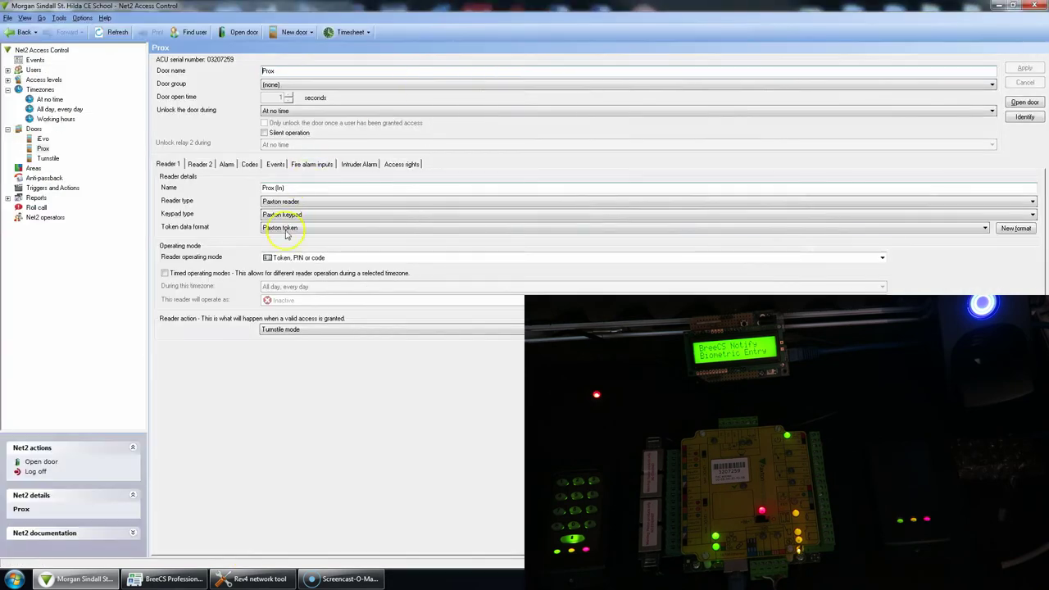
# Set the Prox door's Reader 1 operating mode to Token only and apply the change
pyautogui.click(270, 258)
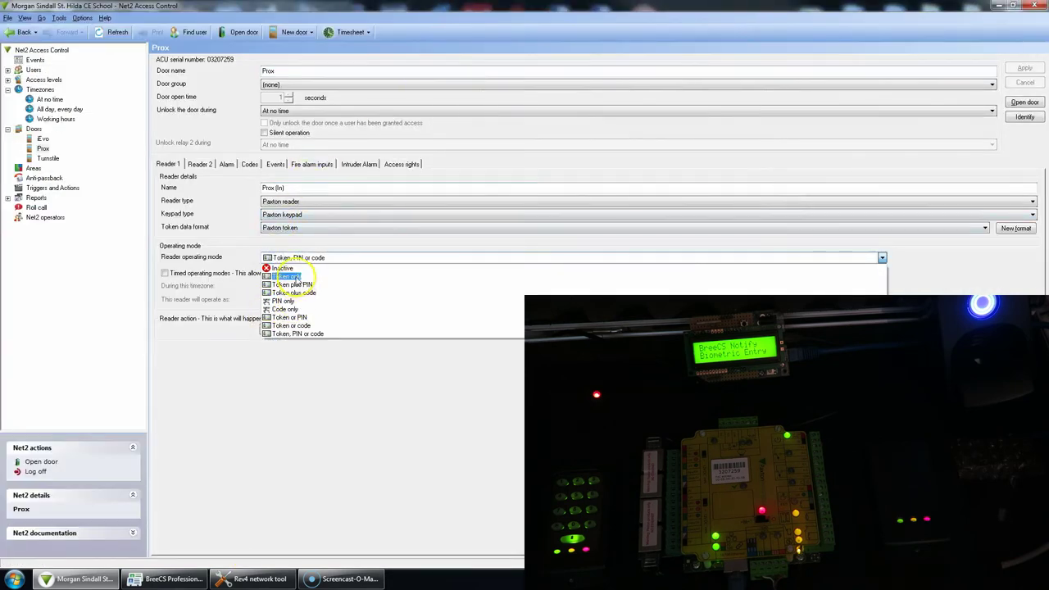
pyautogui.click(287, 276)
pyautogui.click(1015, 69)
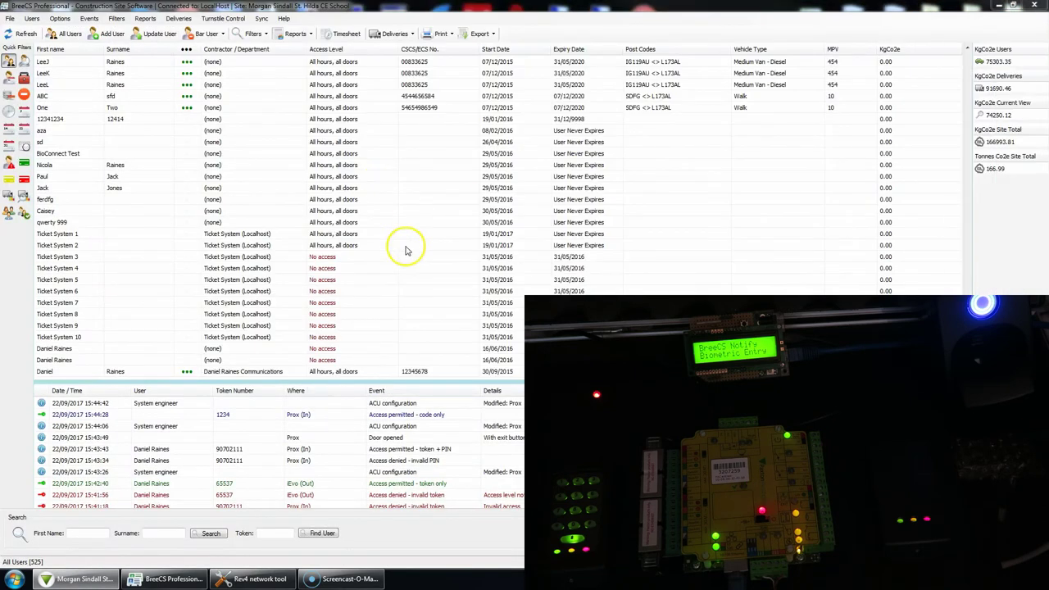
# In BreeCS Professional, run a fire roll call for All Areas with contractor page breaks and turnstiles opened for free exit
pyautogui.click(383, 304)
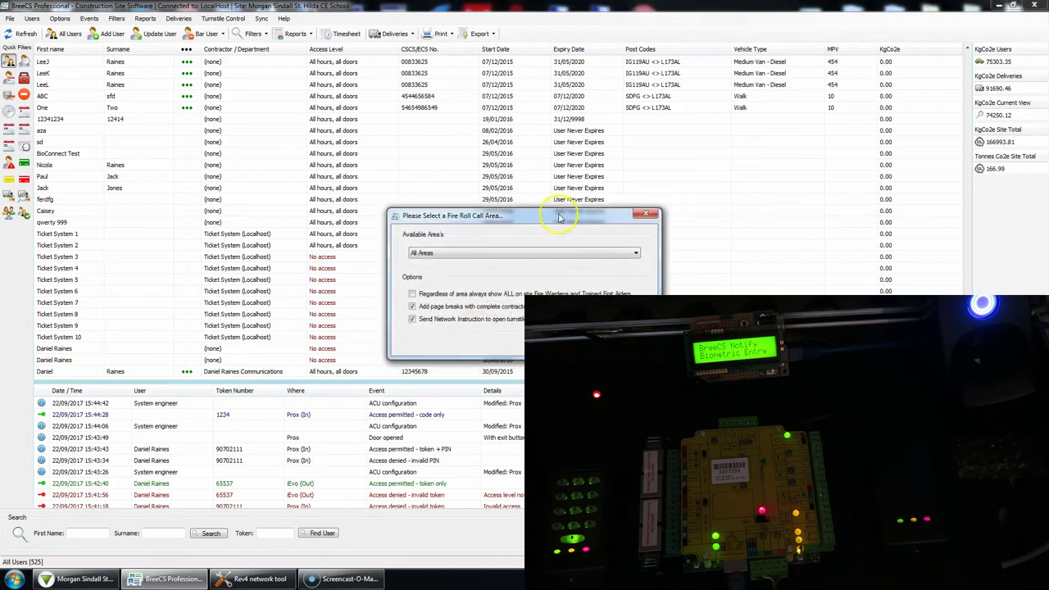
pyautogui.moveTo(566, 215); pyautogui.dragTo(213, 62)
pyautogui.click(64, 156)
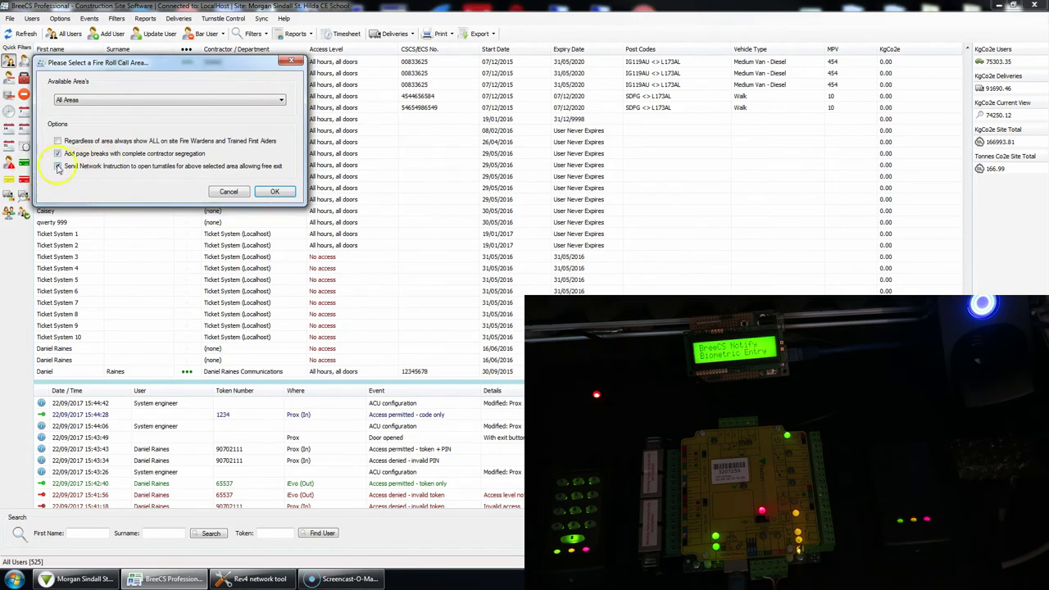
pyautogui.click(59, 154)
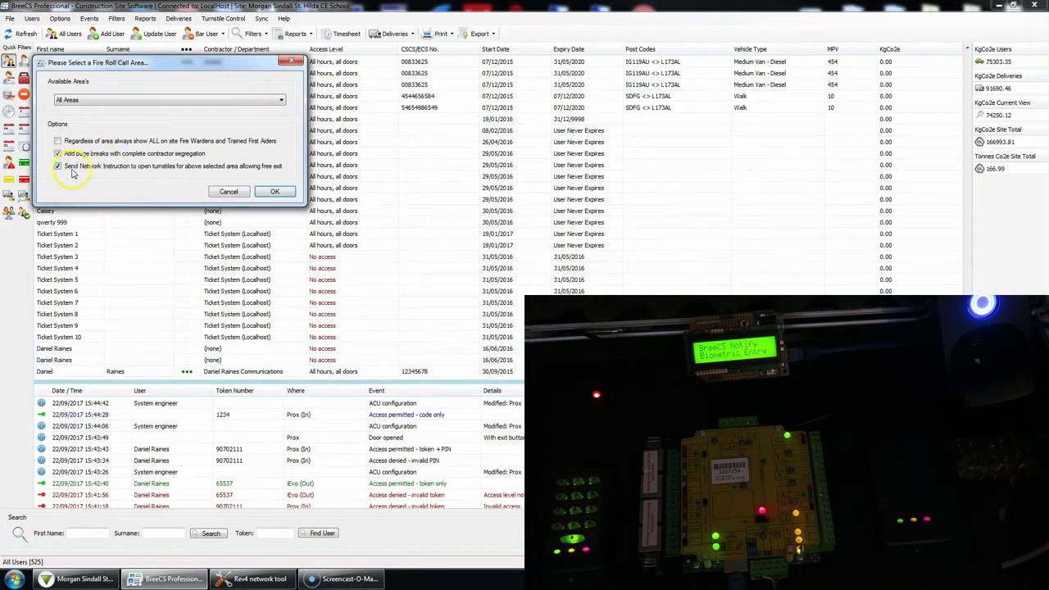
pyautogui.click(268, 192)
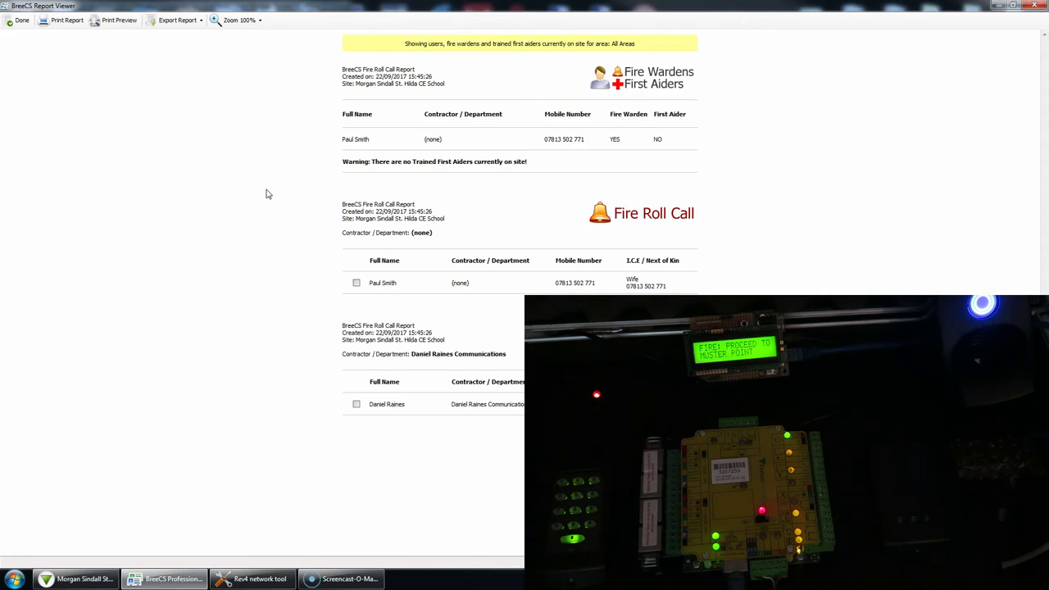
# Close the fire roll call reports and leave the user list for the BreeCS home screen
pyautogui.click(15, 22)
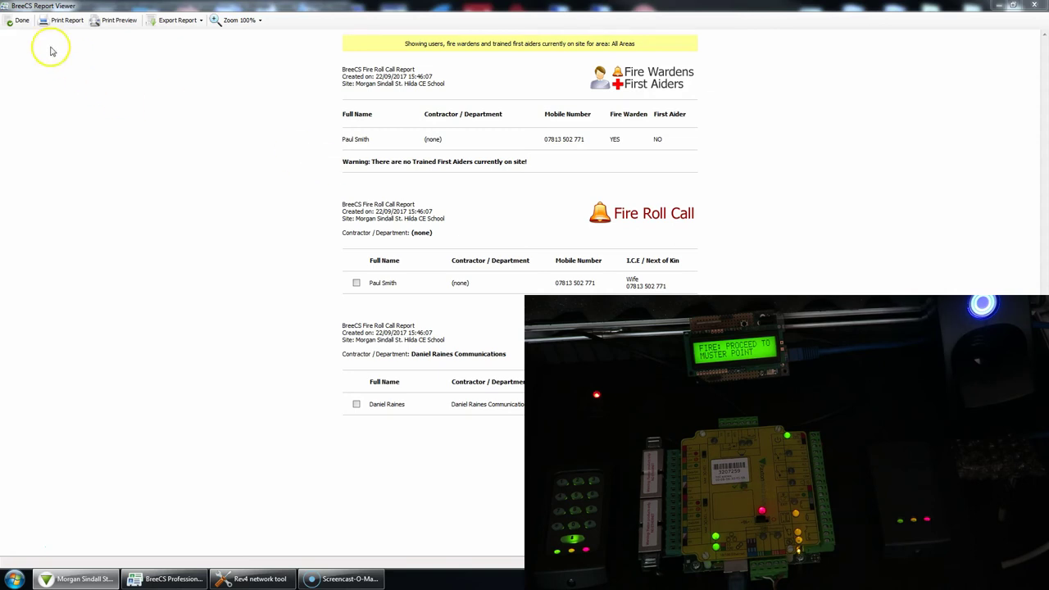
pyautogui.click(20, 22)
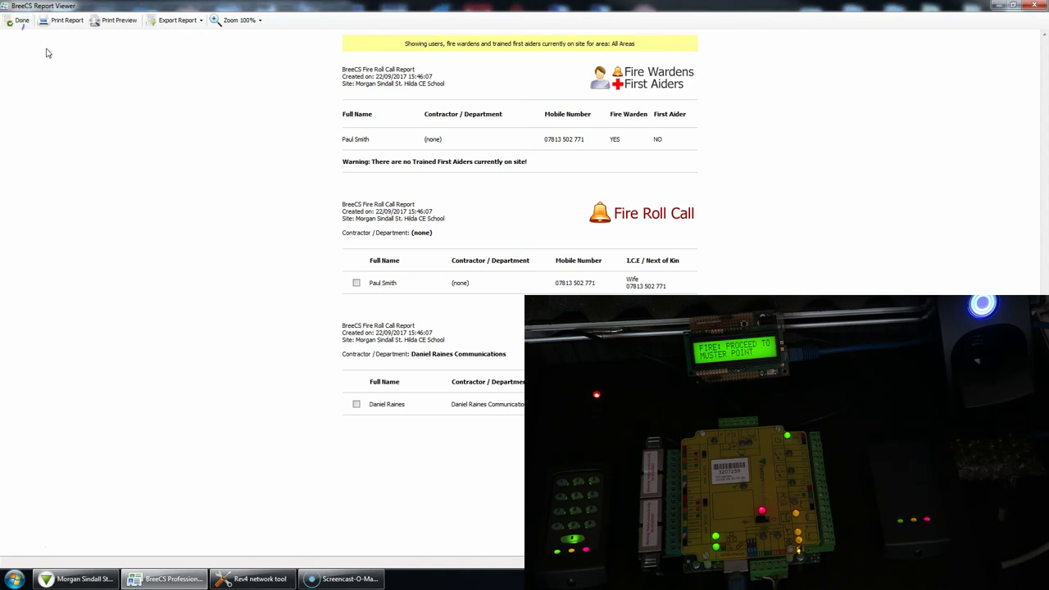
pyautogui.click(20, 19)
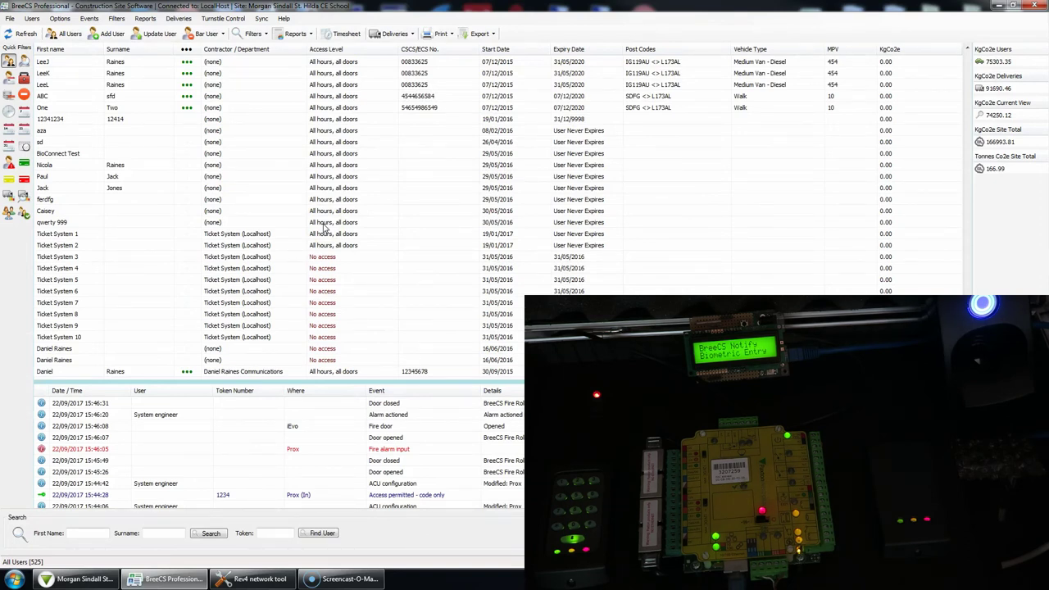
pyautogui.click(260, 111)
pyautogui.press('Escape')
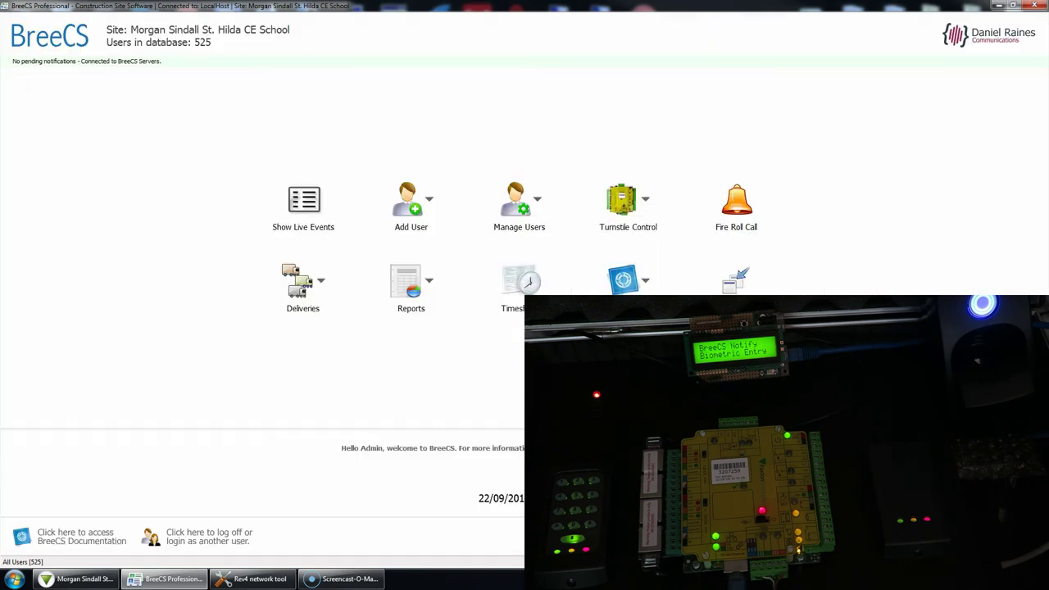
# Open the Main Turnstile for ingress with Turnstile Control, moving its dialog clear of the camera view
pyautogui.click(625, 231)
pyautogui.click(637, 243)
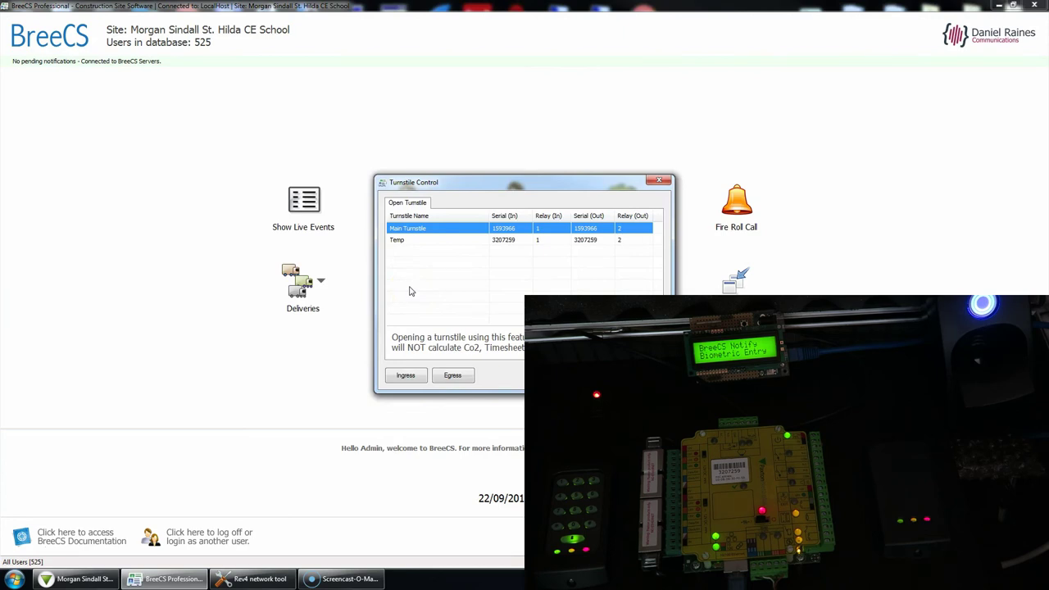
pyautogui.click(427, 228)
pyautogui.click(405, 378)
pyautogui.click(482, 316)
pyautogui.moveTo(528, 182); pyautogui.dragTo(179, 43)
pyautogui.click(54, 237)
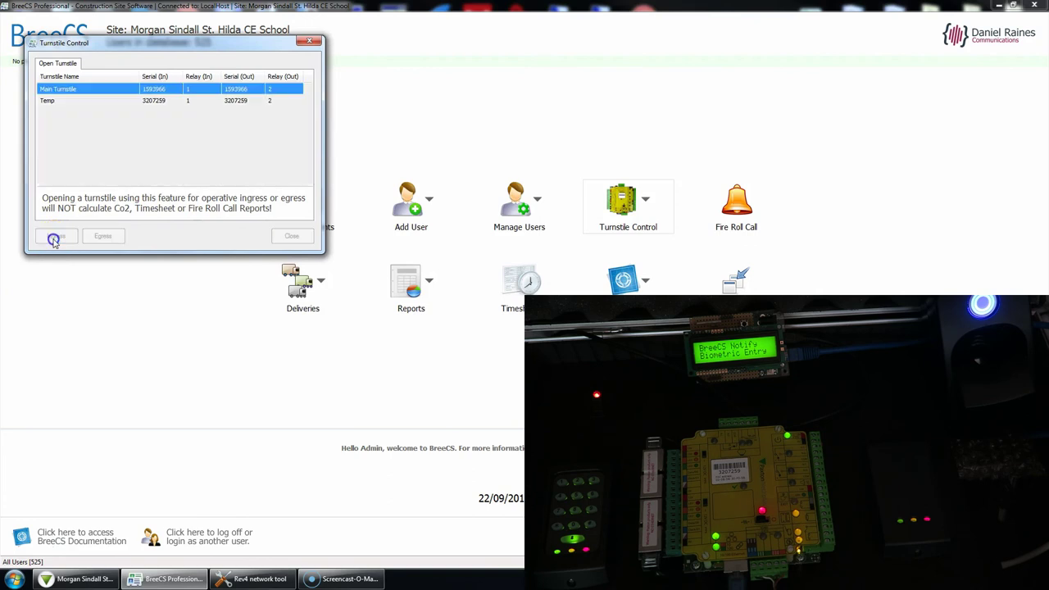